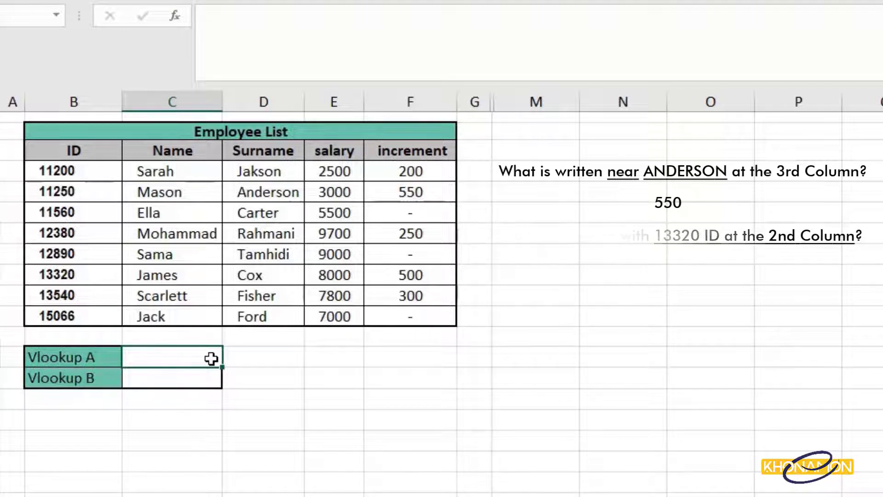
Enter =VLOOKUP(D5,D4:F11,3,TRUE) in cell C13 beside Vlookup A to look up the increment for the surname in D5.
{"action": "type", "text": "=v"}
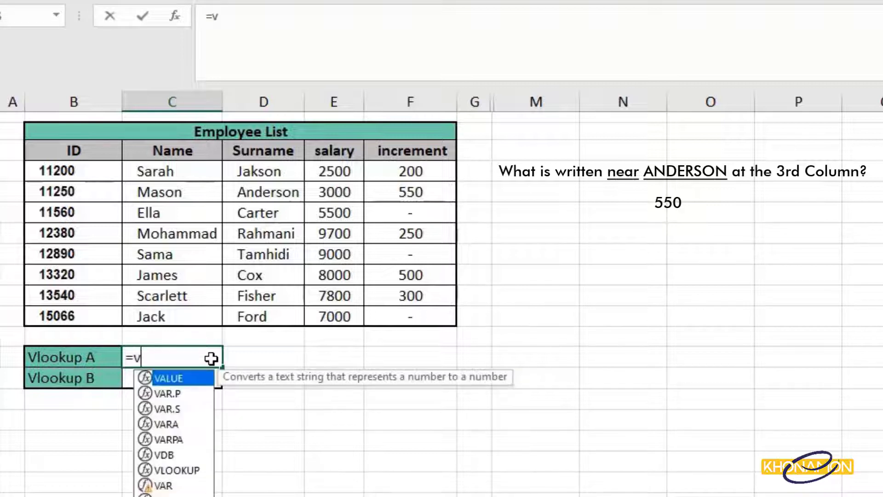
{"action": "type", "text": "loo"}
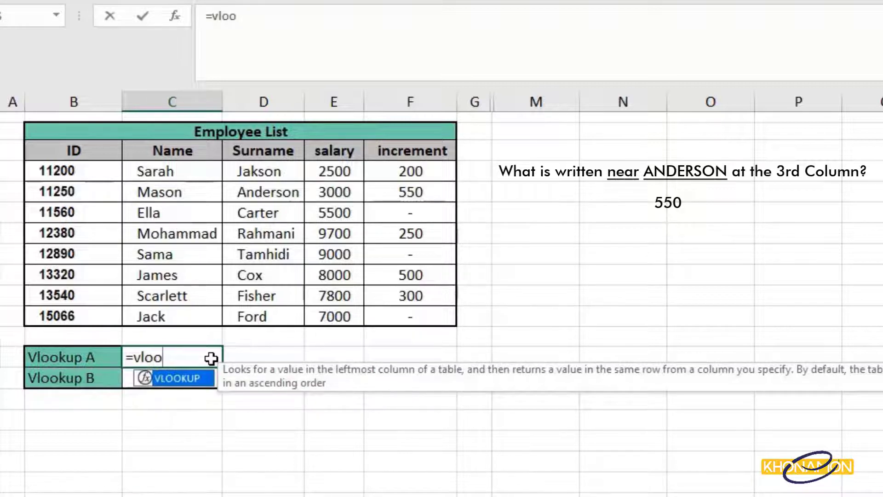
{"action": "double_click", "coordinate": [198, 381]}
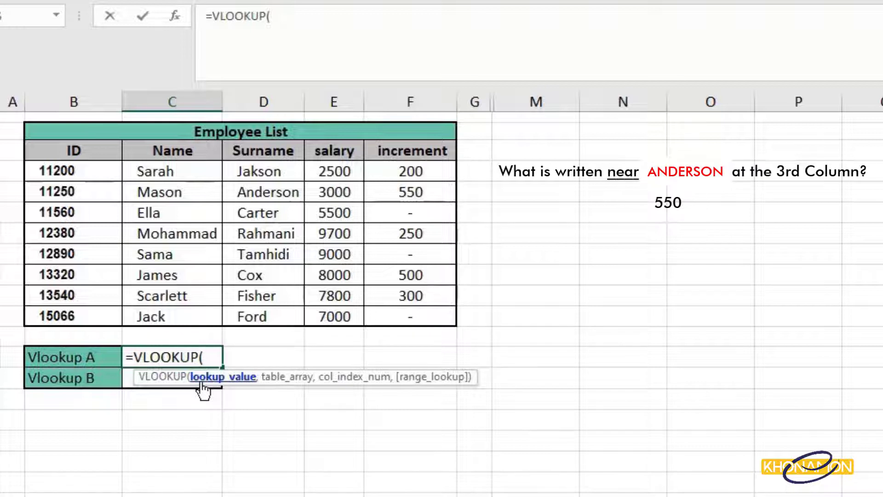
{"action": "left_click", "coordinate": [246, 193]}
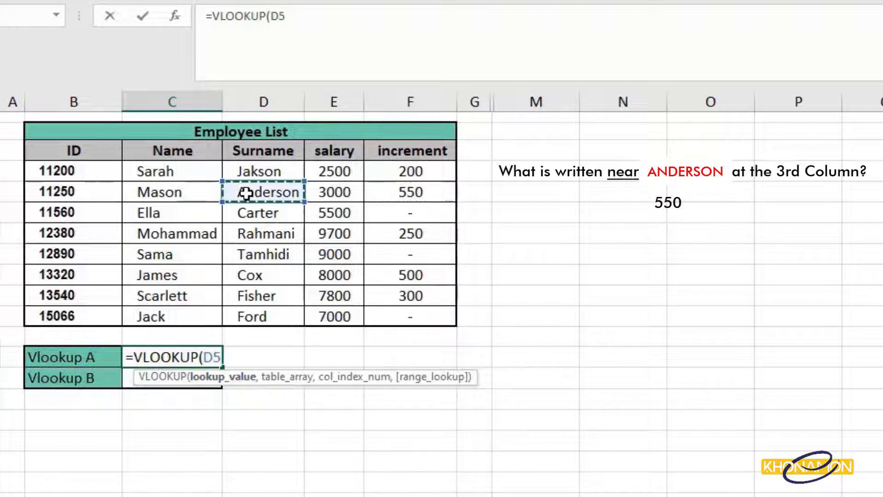
{"action": "type", "text": ","}
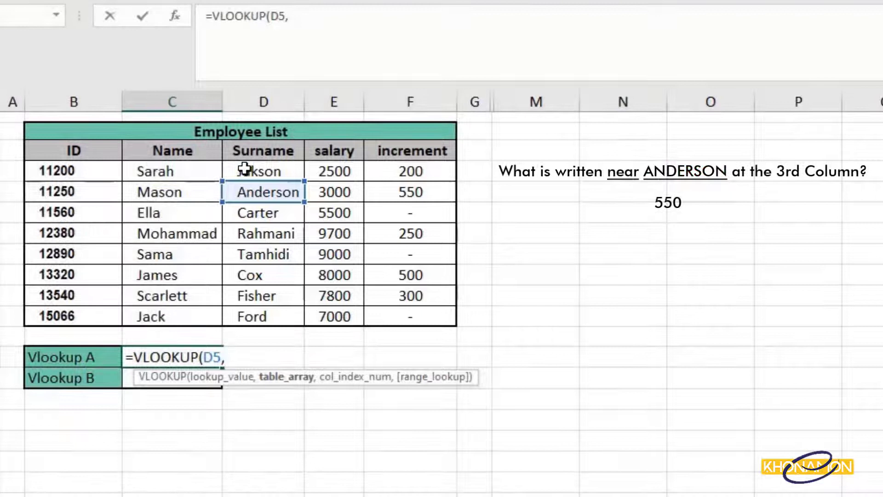
{"action": "left_click_drag", "start_coordinate": [251, 170], "coordinate": [404, 326]}
{"action": "type", "text": ","}
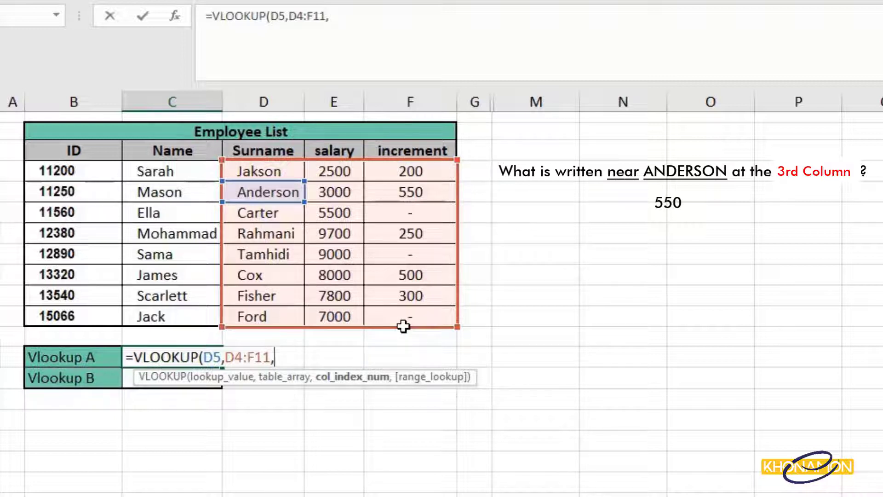
{"action": "type", "text": "3,"}
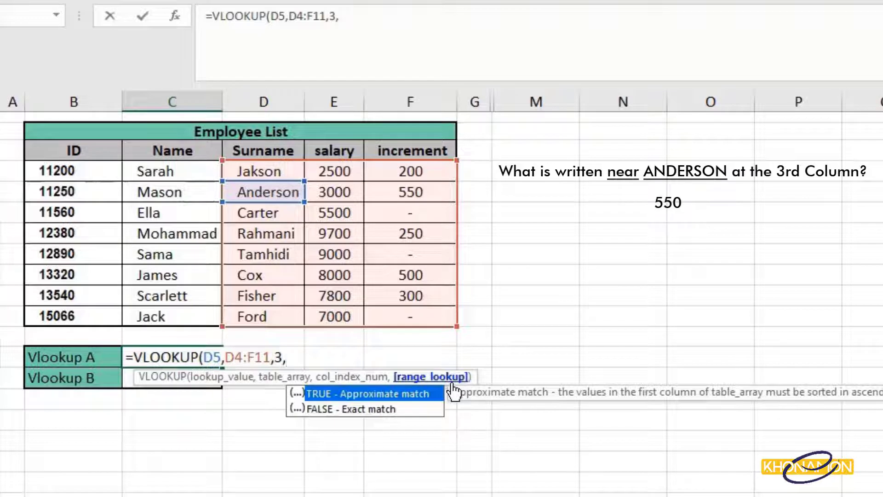
{"action": "double_click", "coordinate": [422, 388]}
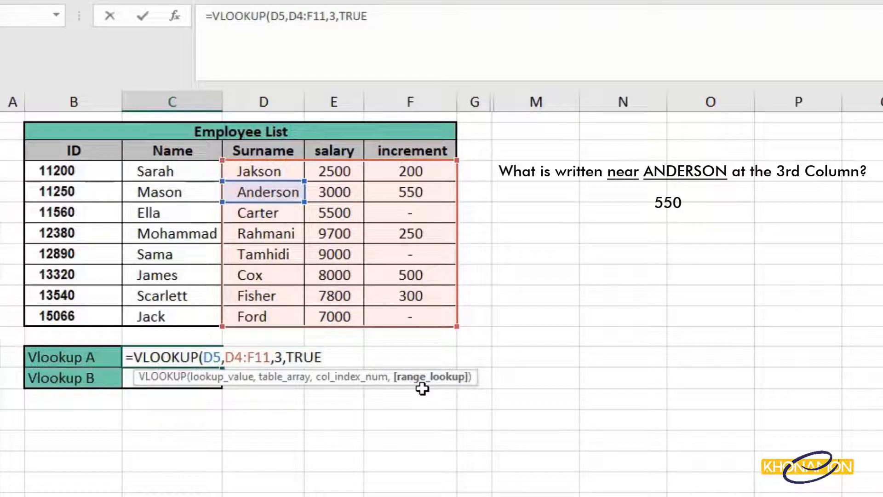
{"action": "key", "text": "Return"}
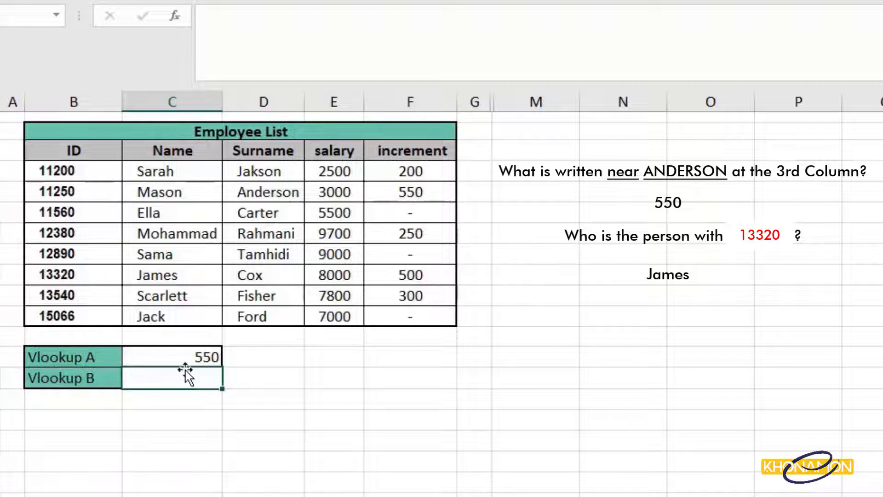
Enter =VLOOKUP(B9,B4:F11,2) in cell C14 beside Vlookup B to find the first name belonging to the ID in B9.
{"action": "type", "text": "=vloo"}
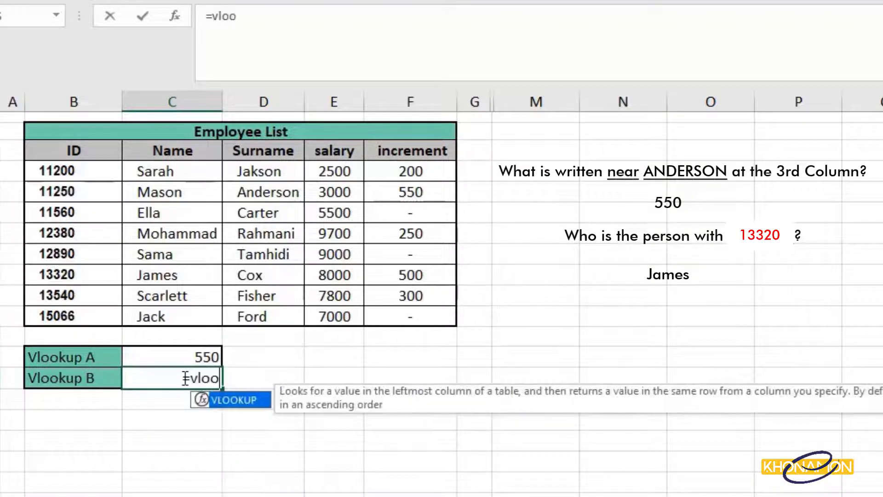
{"action": "double_click", "coordinate": [211, 395]}
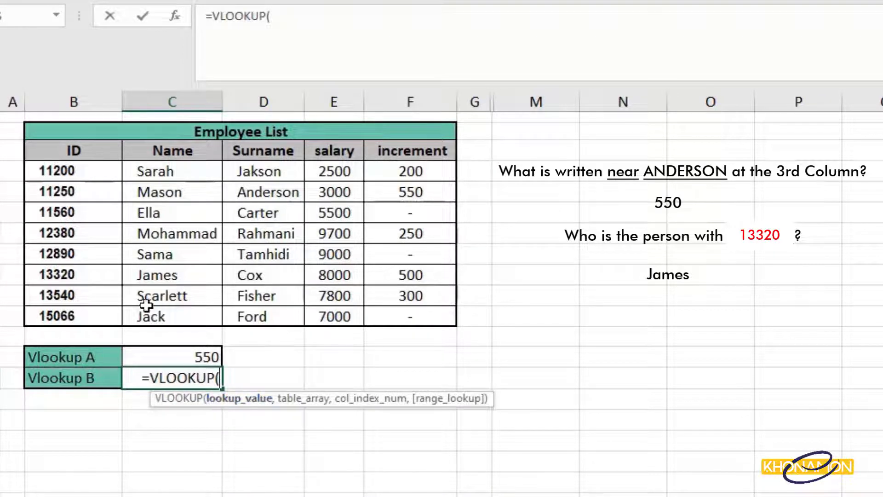
{"action": "left_click", "coordinate": [99, 276]}
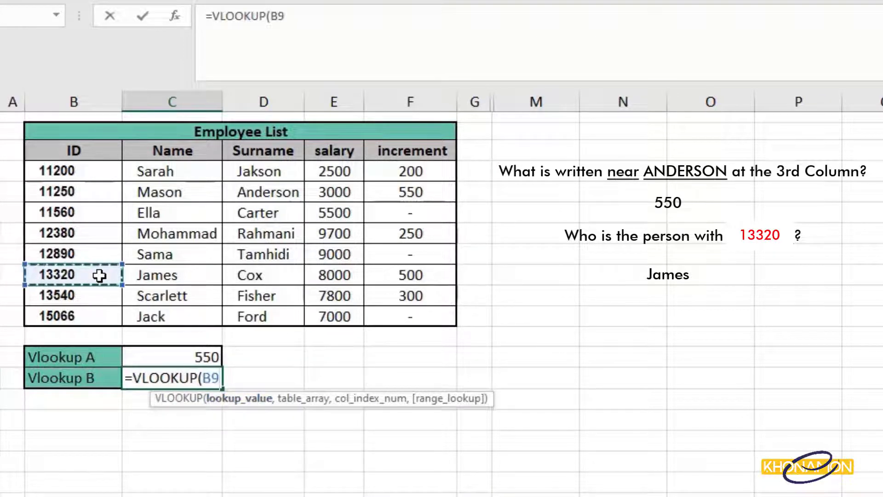
{"action": "type", "text": ","}
{"action": "left_click_drag", "start_coordinate": [110, 171], "coordinate": [404, 318]}
{"action": "type", "text": ","}
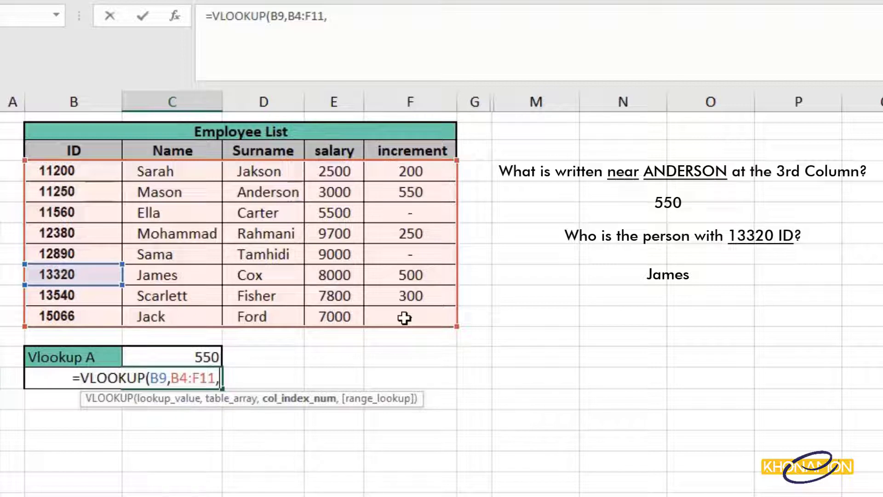
{"action": "type", "text": "2"}
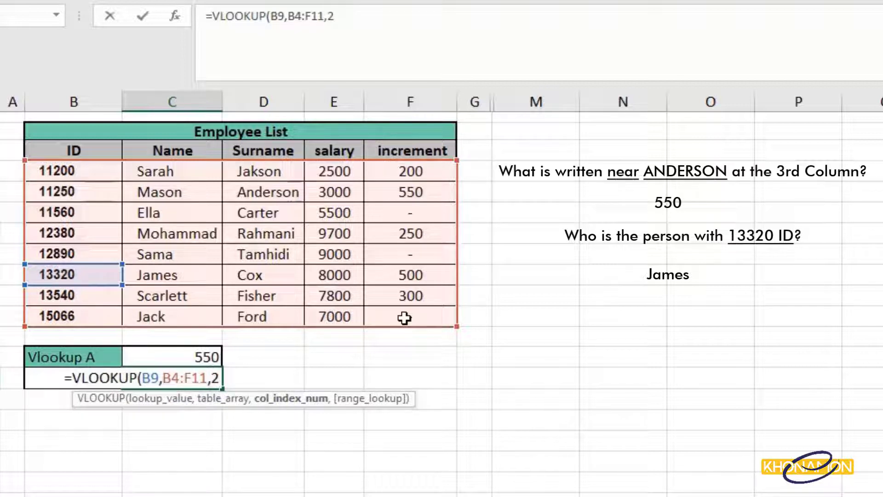
{"action": "key", "text": "Return"}
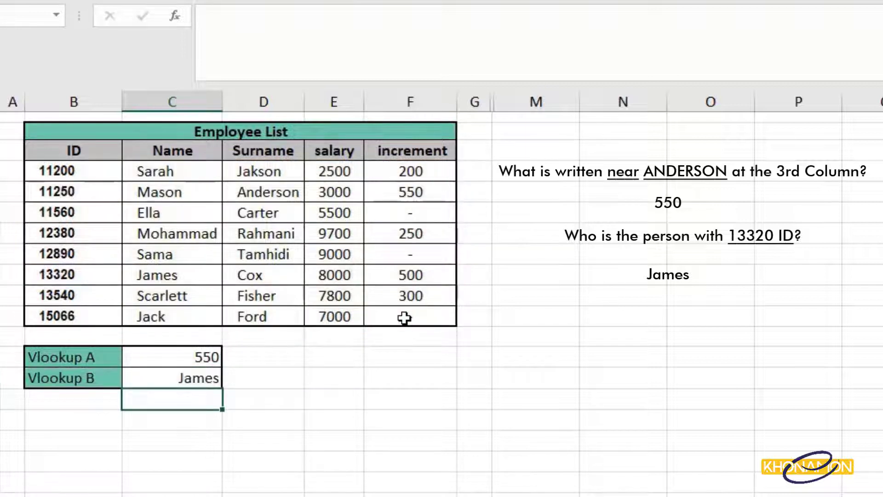
{"action": "left_click", "coordinate": [194, 281]}
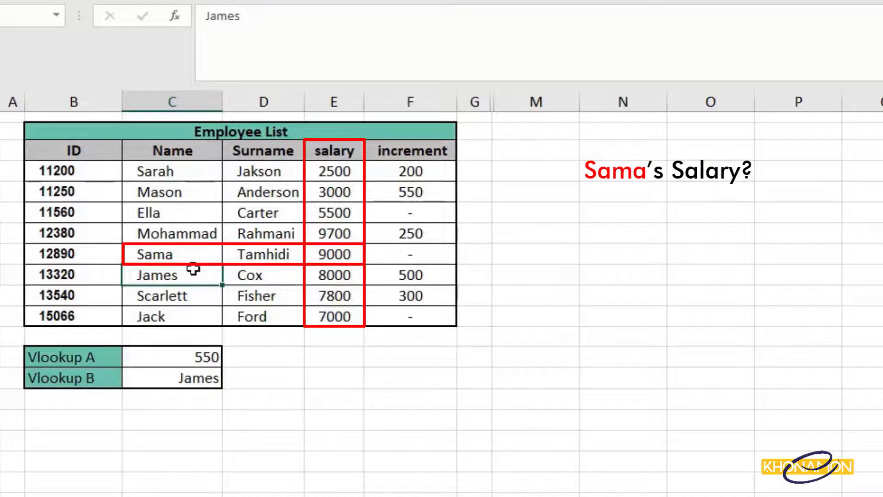
Label cell B15 with the first name of the employee in row 8 followed by "'s Salary".
{"action": "left_click", "coordinate": [100, 401]}
{"action": "type", "text": "Sa"}
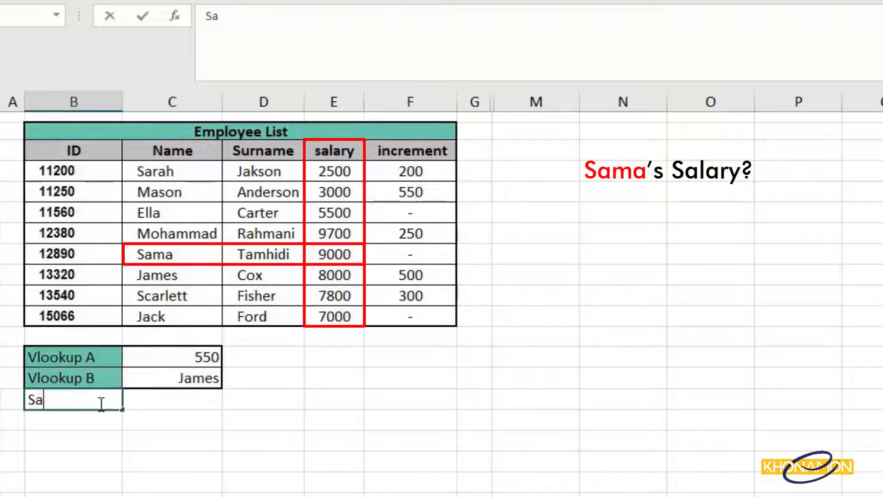
{"action": "type", "text": "ma's Salary"}
{"action": "key", "text": "Return"}
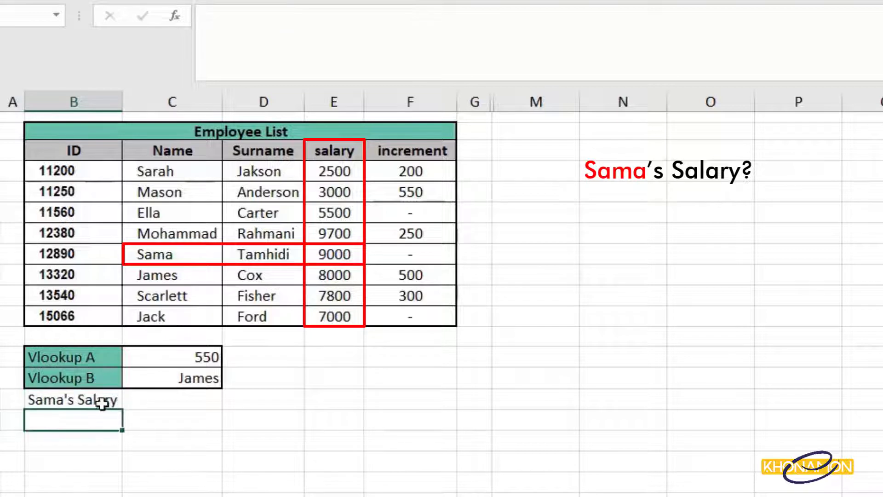
In cell C15, enter a VLOOKUP for the row 8 employee's quoted first name, using range C4:F11, column 3 and exact match FALSE.
{"action": "left_click", "coordinate": [159, 407]}
{"action": "type", "text": "=Vloo"}
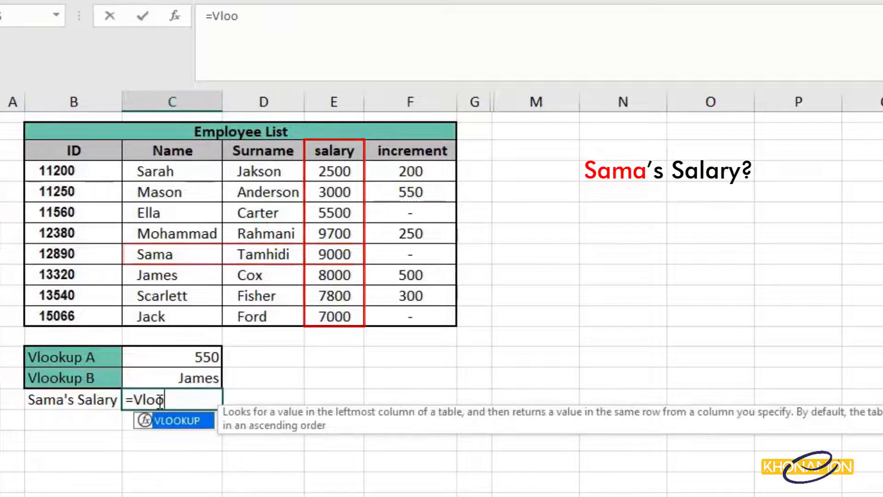
{"action": "double_click", "coordinate": [166, 422]}
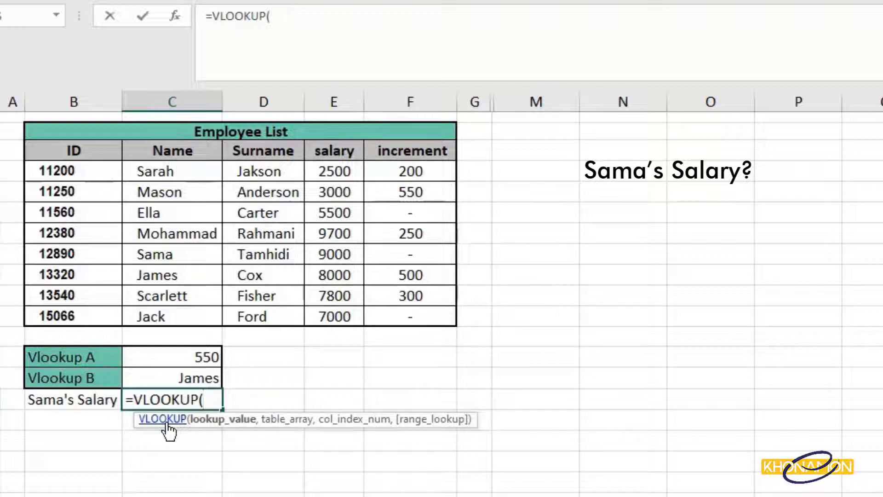
{"action": "type", "text": "\"sama\""}
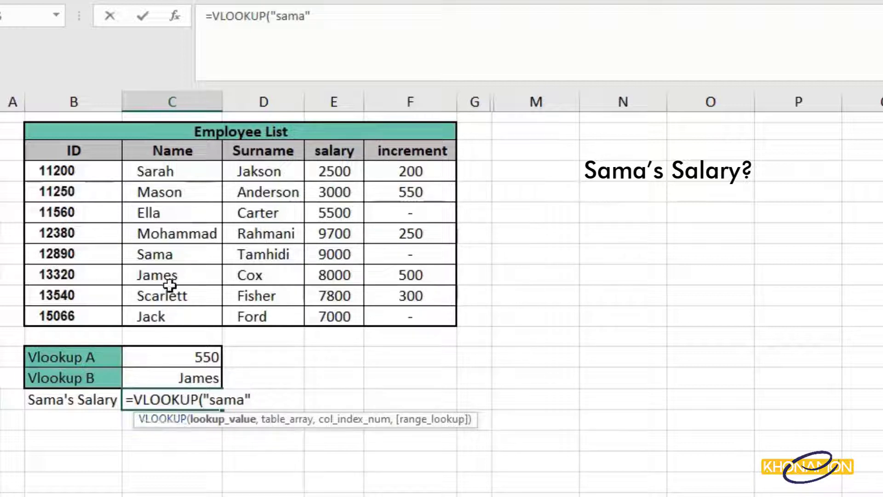
{"action": "type", "text": ","}
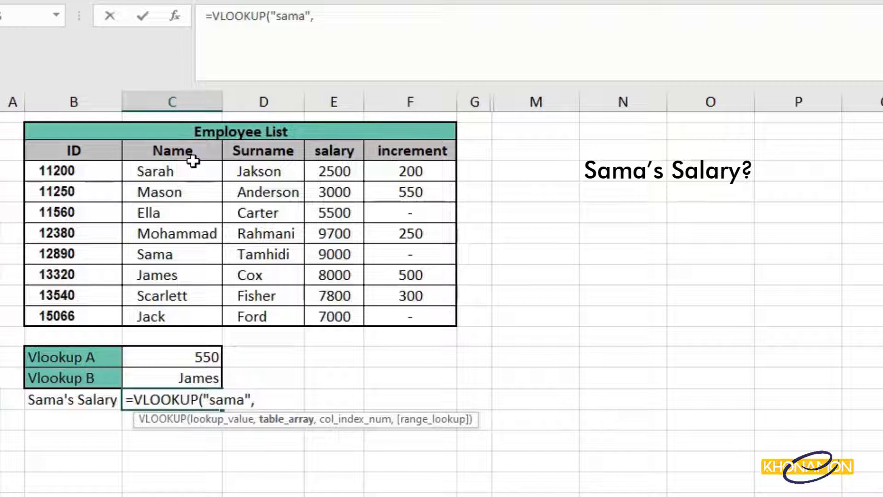
{"action": "left_click_drag", "start_coordinate": [193, 168], "coordinate": [434, 316]}
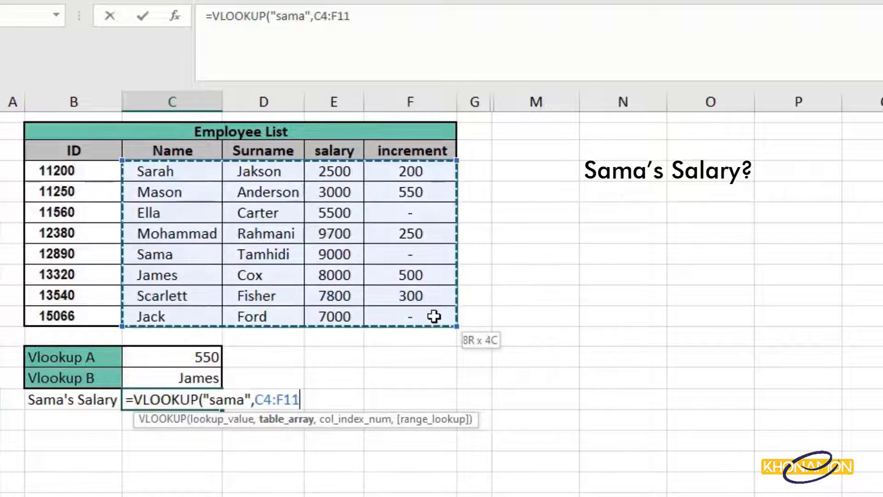
{"action": "type", "text": ","}
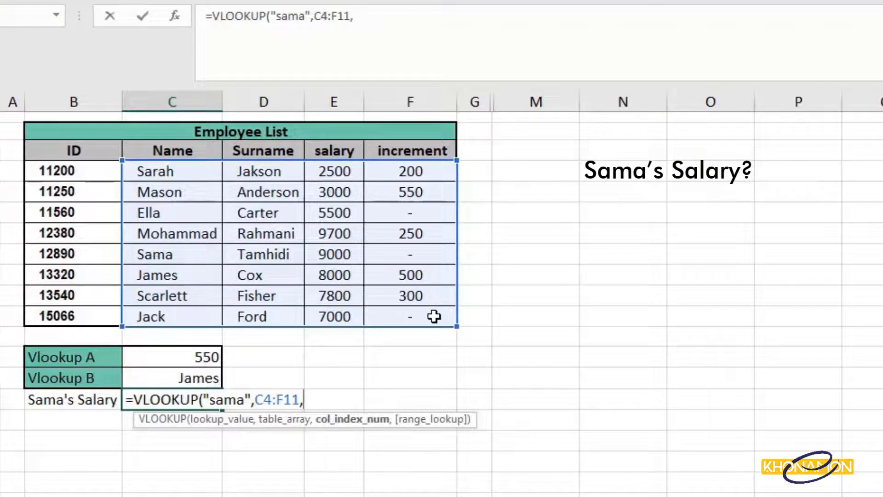
{"action": "type", "text": "3,"}
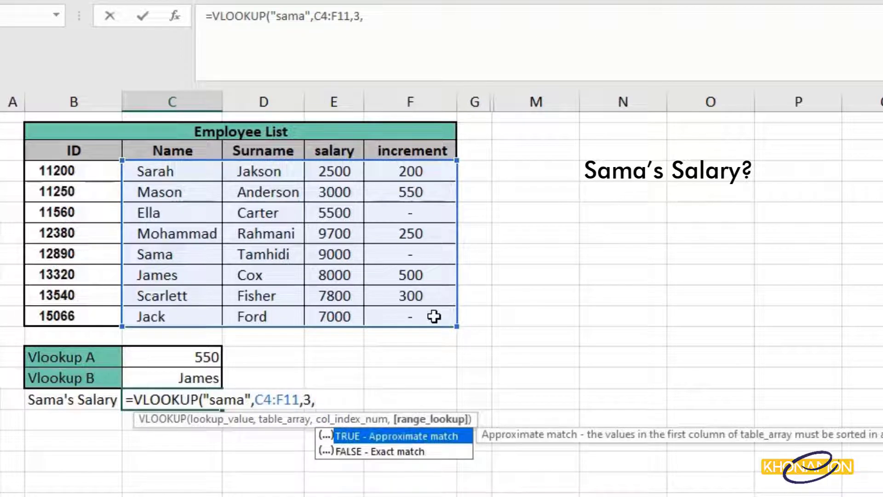
{"action": "double_click", "coordinate": [424, 451]}
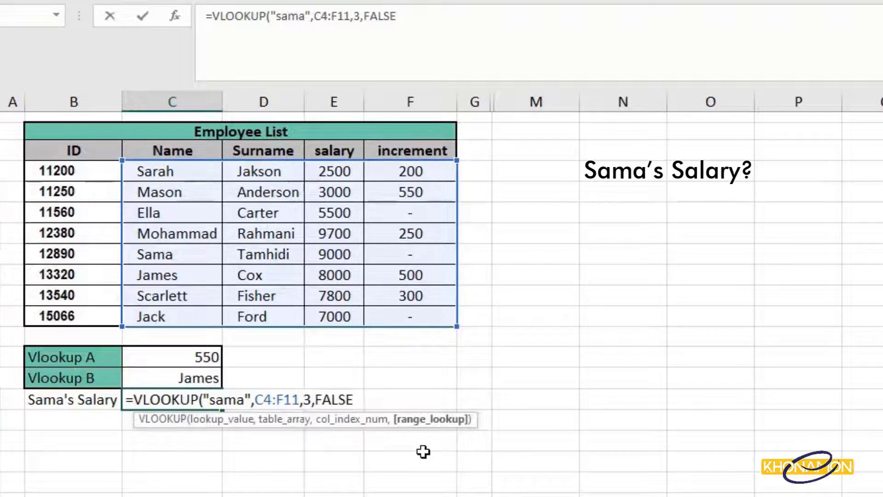
{"action": "key", "text": "Return"}
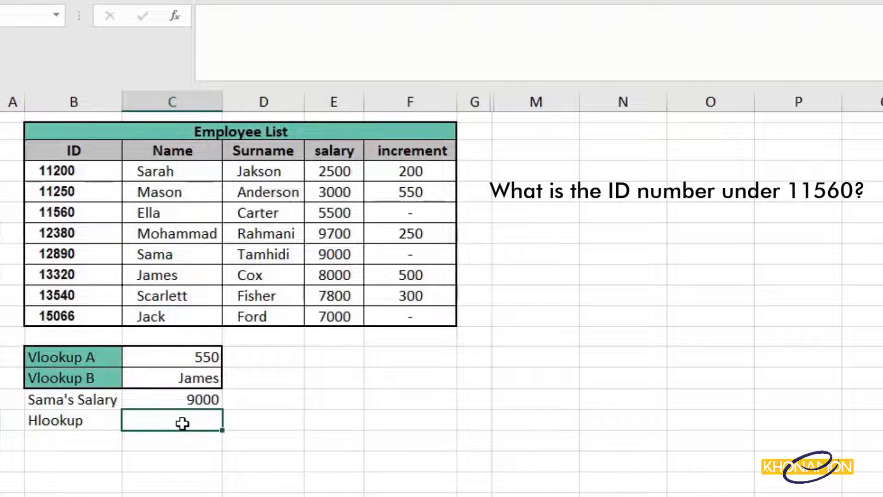
Enter =HLOOKUP(B6,B6:C11,2) in cell C16 beside Hlookup to find the ID below B6, and compare it with the ID column.
{"action": "type", "text": "=hl"}
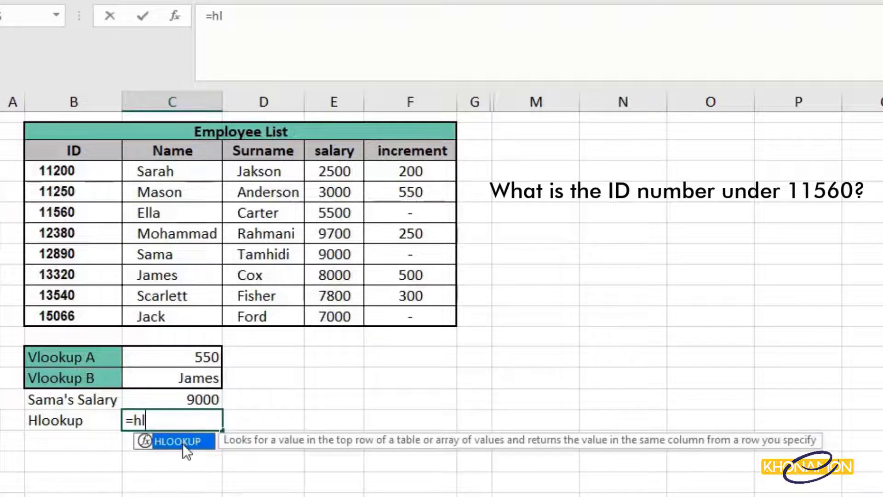
{"action": "double_click", "coordinate": [183, 442]}
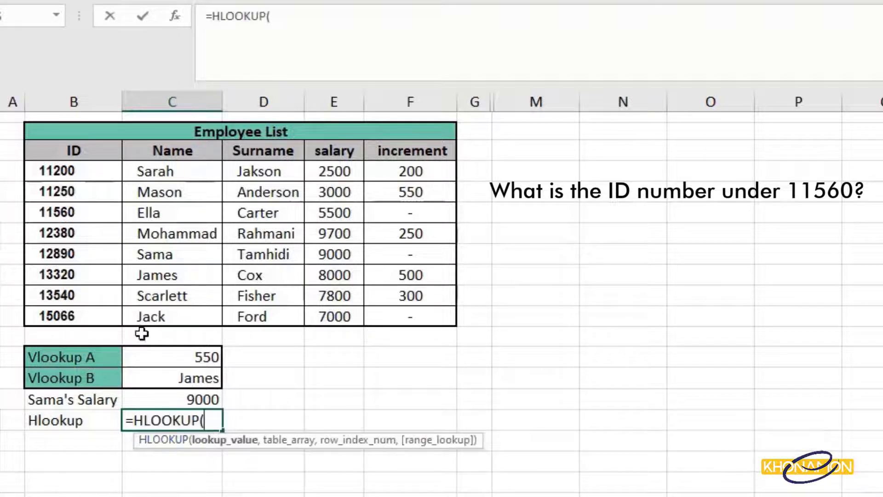
{"action": "left_click", "coordinate": [88, 216]}
{"action": "type", "text": ","}
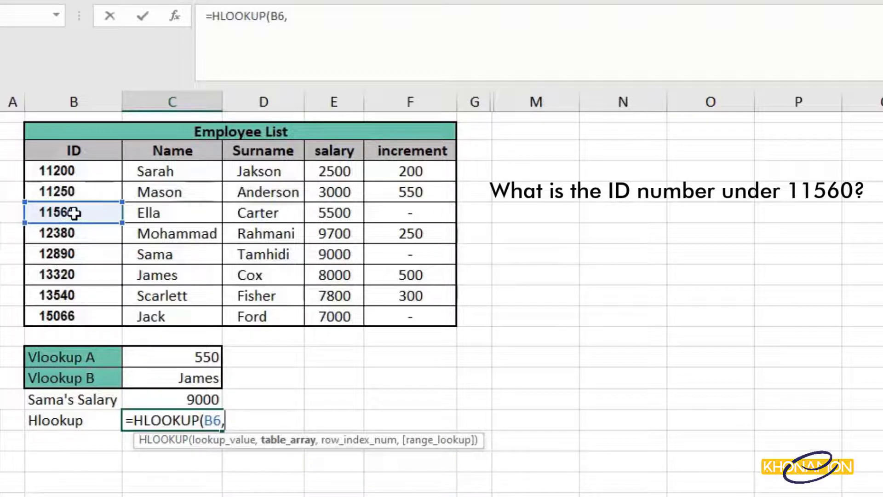
{"action": "left_click_drag", "start_coordinate": [76, 212], "coordinate": [155, 318]}
{"action": "type", "text": ","}
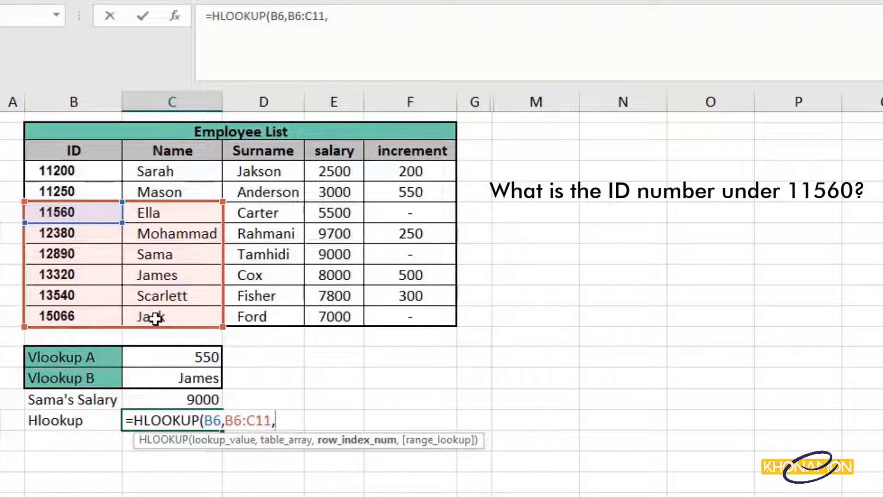
{"action": "type", "text": "2"}
{"action": "key", "text": "Return"}
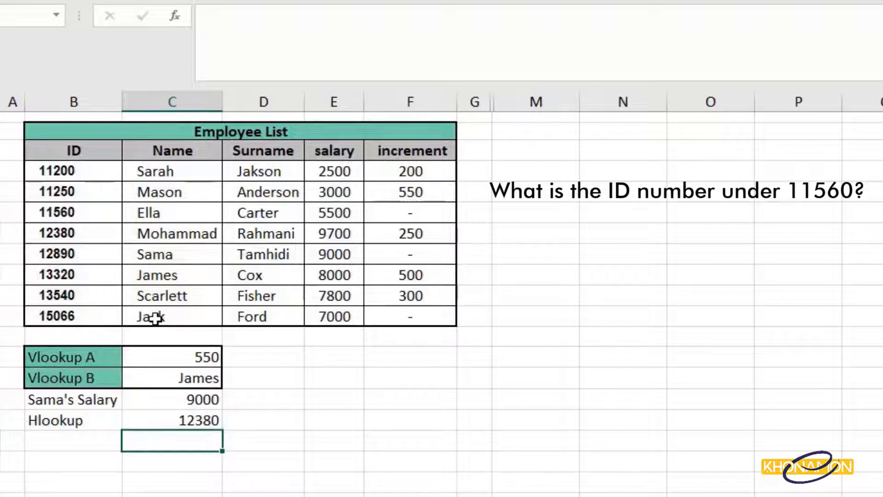
{"action": "left_click", "coordinate": [99, 216]}
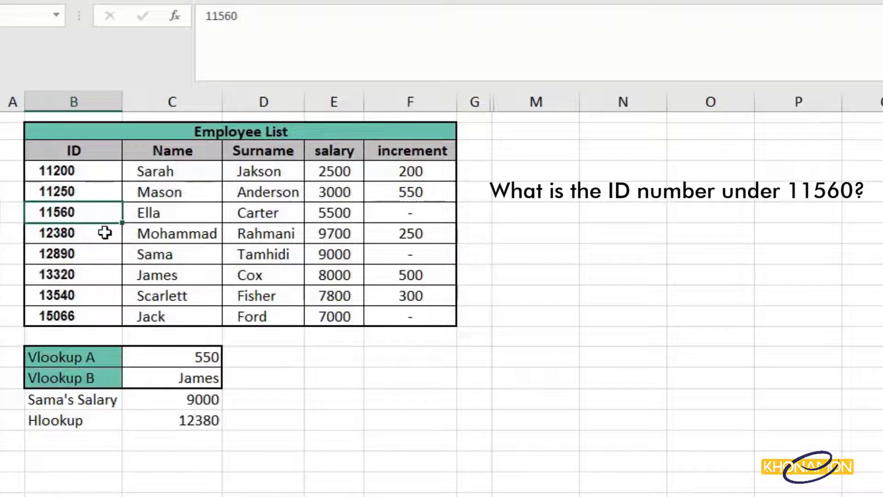
{"action": "left_click", "coordinate": [105, 233]}
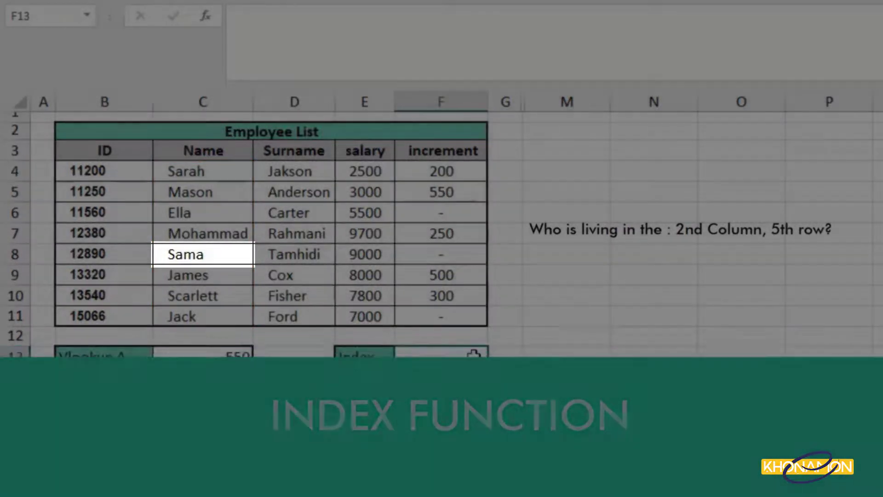
Enter =INDEX(B4:F11,5,2) in cell F13 beside Index to return the name in the table's 5th row and 2nd column.
{"action": "type", "text": "=in"}
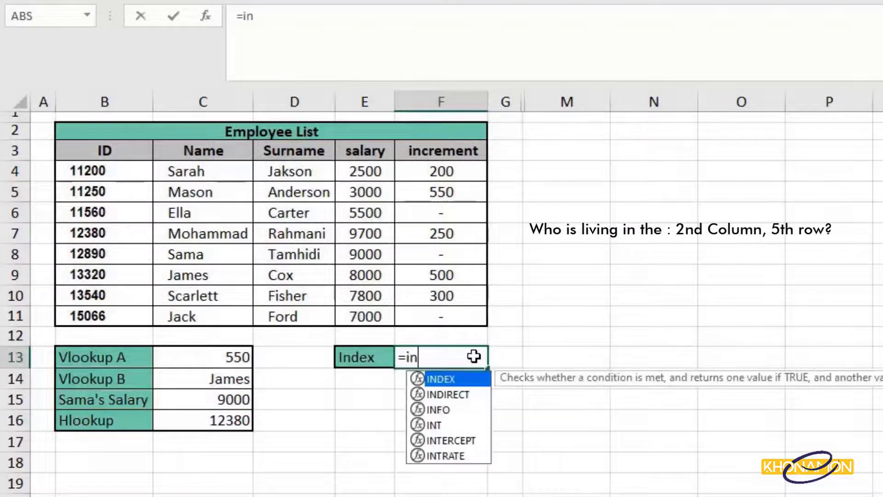
{"action": "type", "text": "dex"}
{"action": "double_click", "coordinate": [452, 380]}
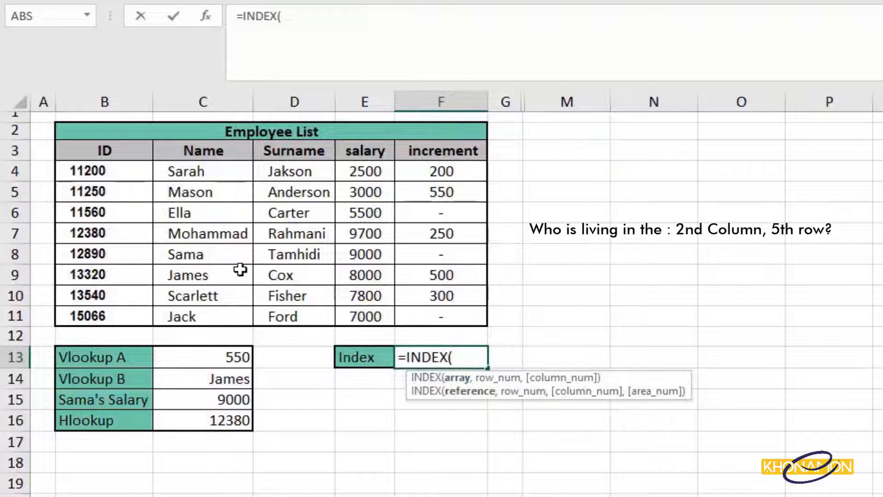
{"action": "left_click_drag", "start_coordinate": [126, 182], "coordinate": [444, 313]}
{"action": "type", "text": ",5"}
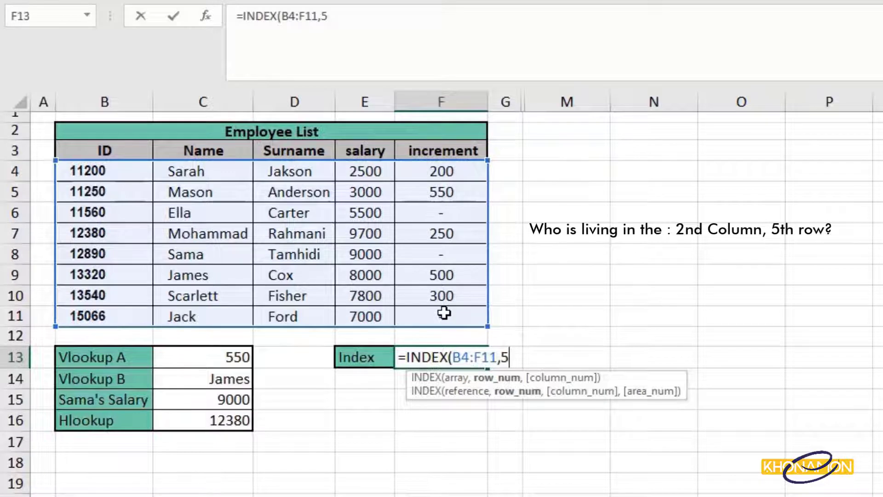
{"action": "type", "text": ","}
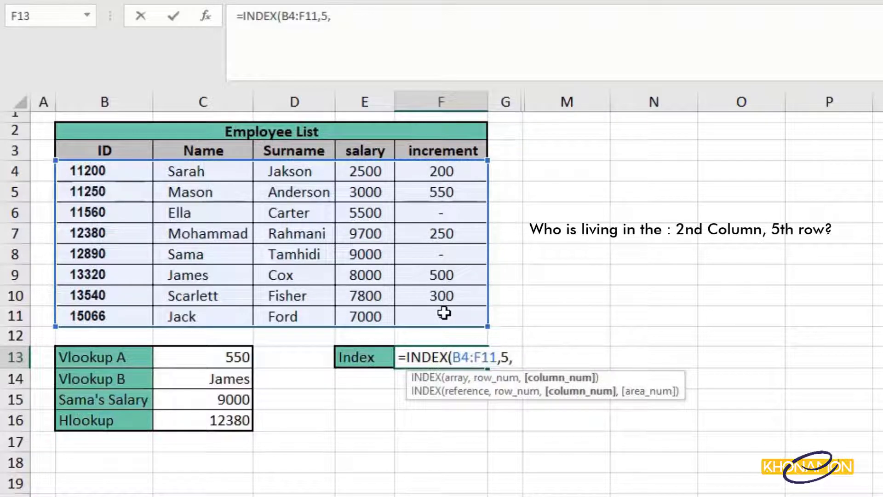
{"action": "type", "text": "2)"}
{"action": "key", "text": "Return"}
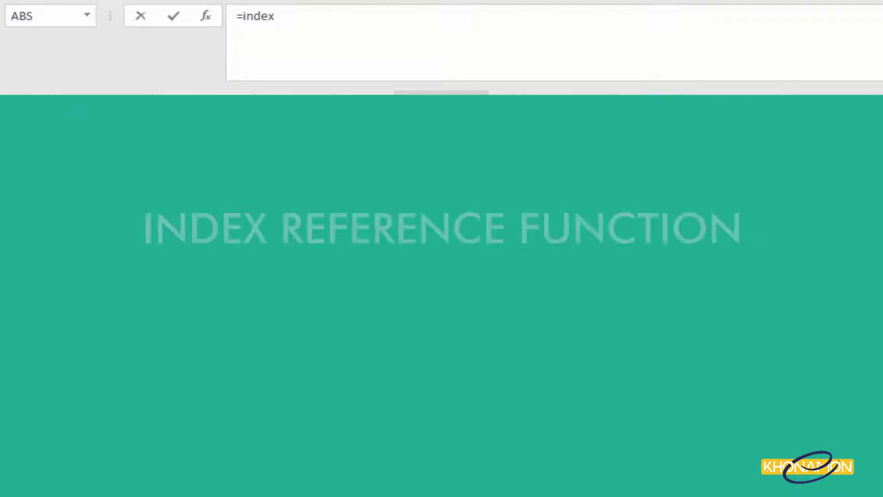
Enter =INDEX((B4:F7,B8:F11),4,2,2) in cell F14 to return the 4th row, 2nd column value of the second range.
{"action": "key", "text": "Tab"}
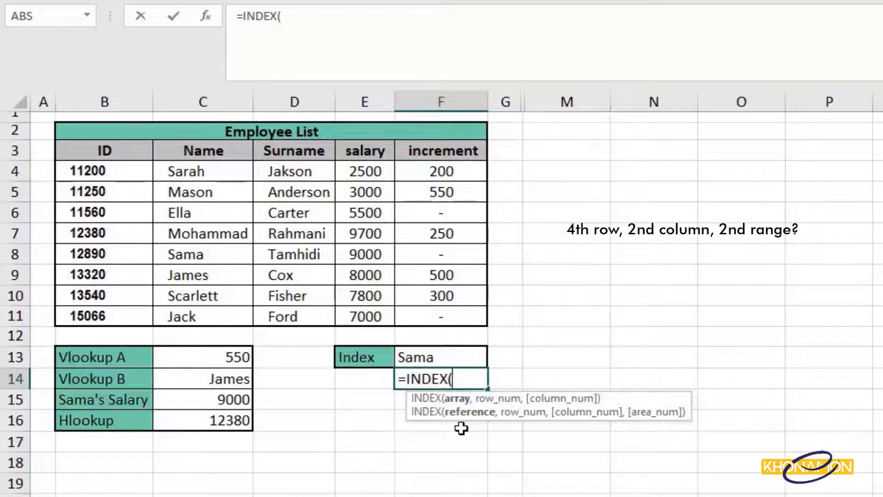
{"action": "type", "text": "("}
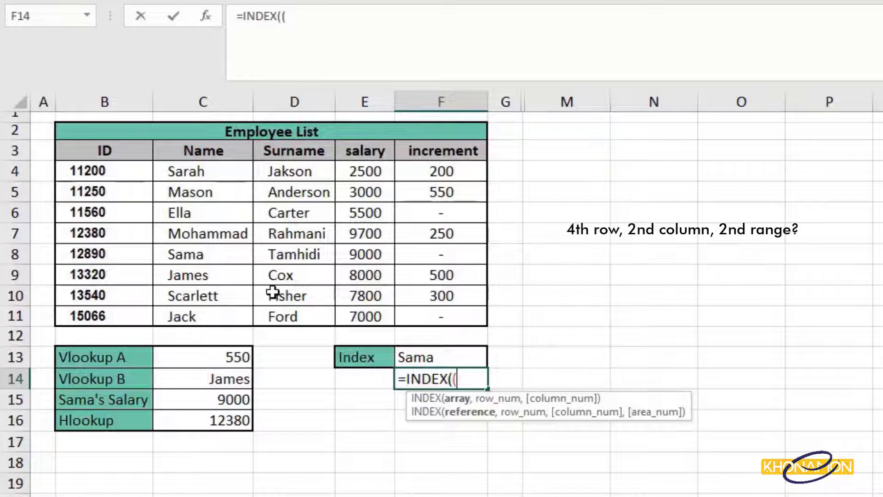
{"action": "left_click_drag", "start_coordinate": [129, 177], "coordinate": [447, 236]}
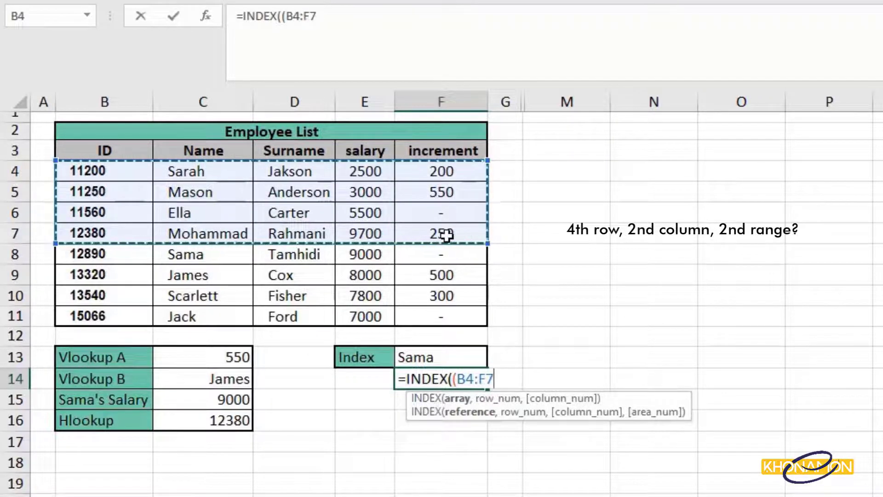
{"action": "type", "text": ","}
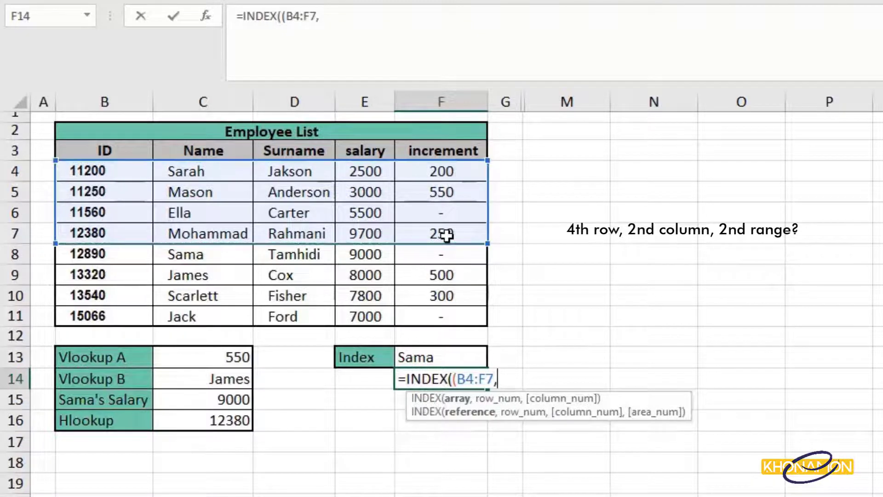
{"action": "left_click_drag", "start_coordinate": [123, 255], "coordinate": [467, 319]}
{"action": "type", "text": ")"}
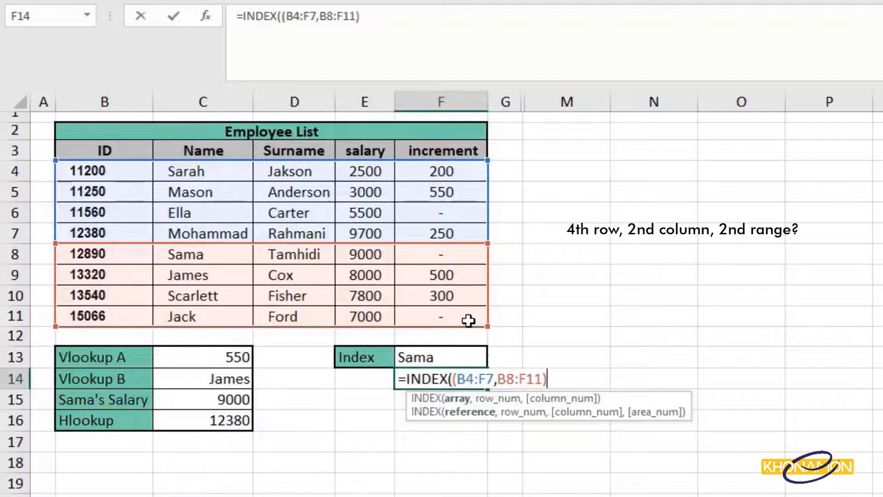
{"action": "type", "text": ","}
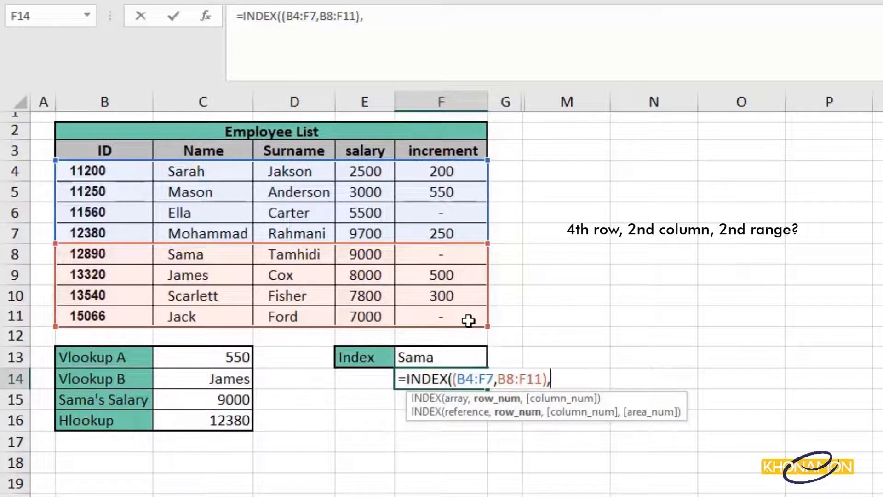
{"action": "type", "text": "4,"}
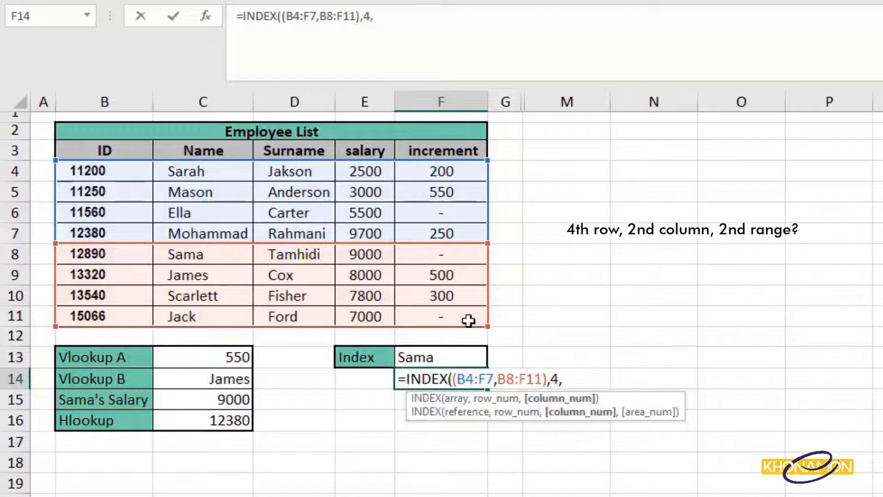
{"action": "type", "text": "2,"}
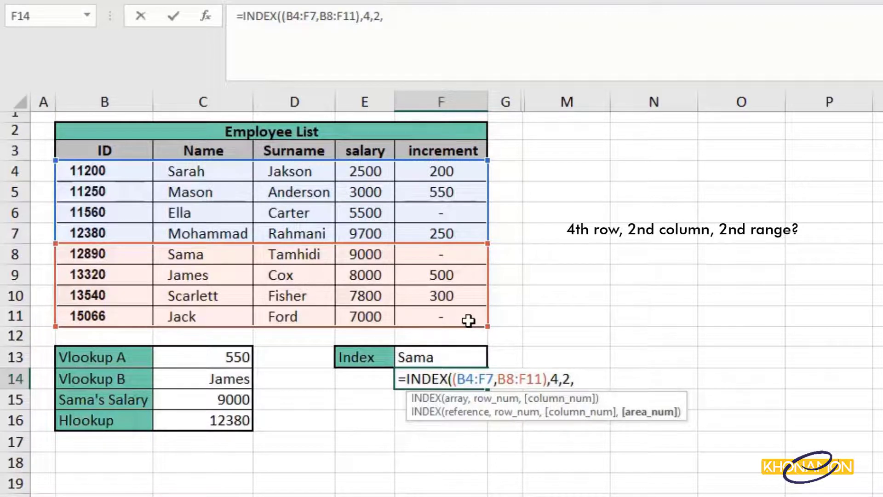
{"action": "type", "text": "2)"}
{"action": "key", "text": "Return"}
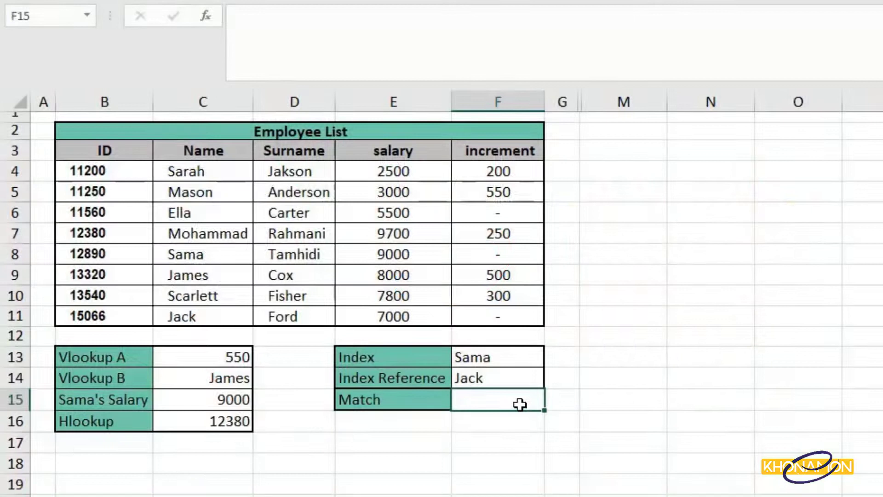
In cell F15 beside Match, enter a MATCH for the row 11 employee's quoted lowercase first name in C4:C11 with 0 - Exact match.
{"action": "type", "text": "=match("}
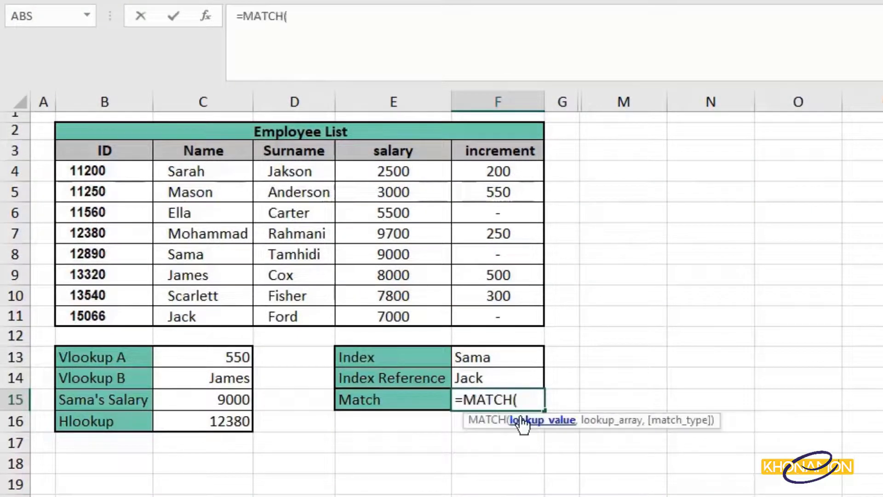
{"action": "type", "text": "\"jack"}
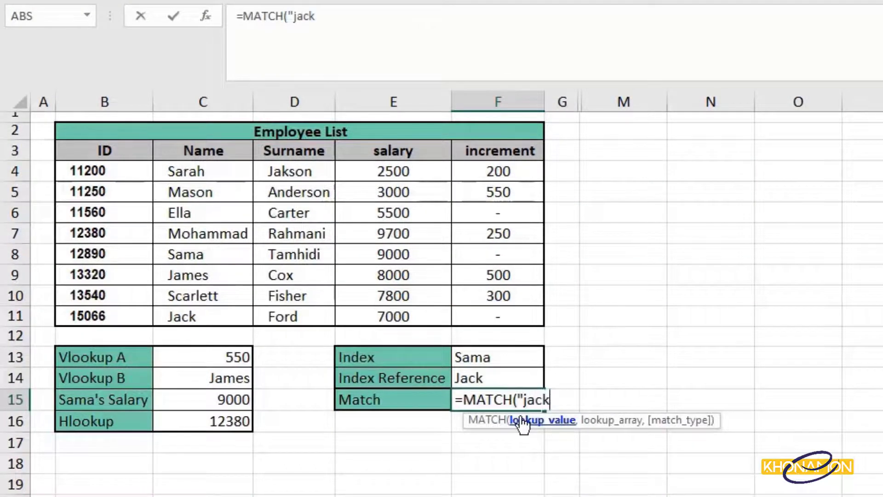
{"action": "type", "text": "\","}
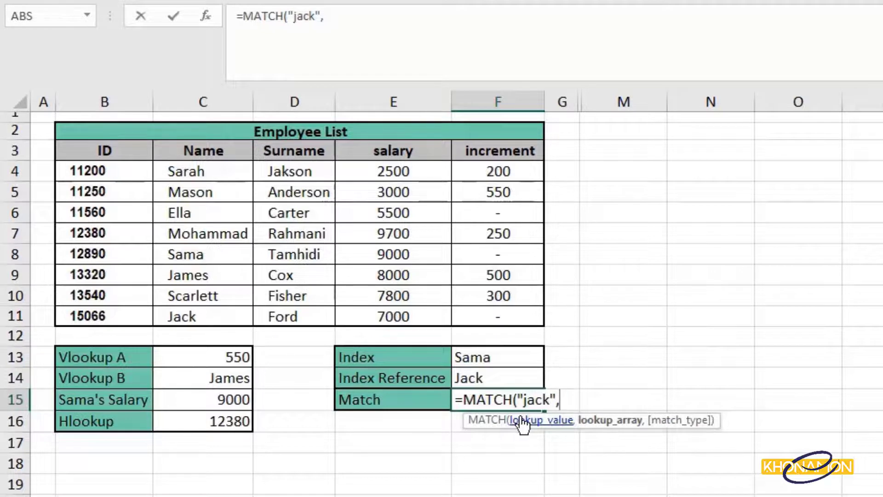
{"action": "left_click_drag", "start_coordinate": [231, 173], "coordinate": [226, 324]}
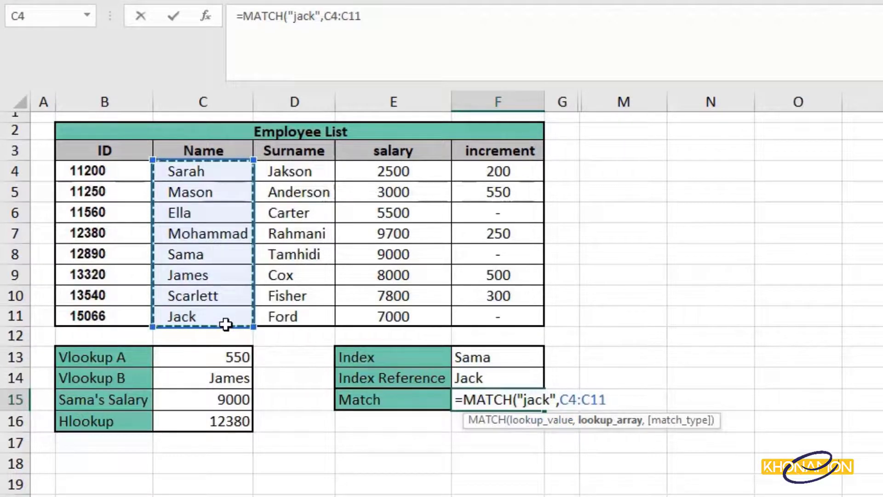
{"action": "type", "text": ","}
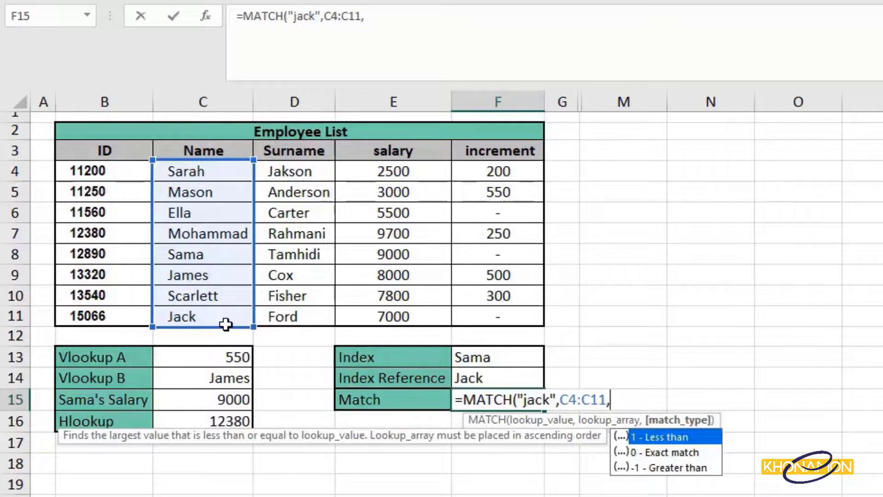
{"action": "double_click", "coordinate": [675, 455]}
{"action": "key", "text": "Return"}
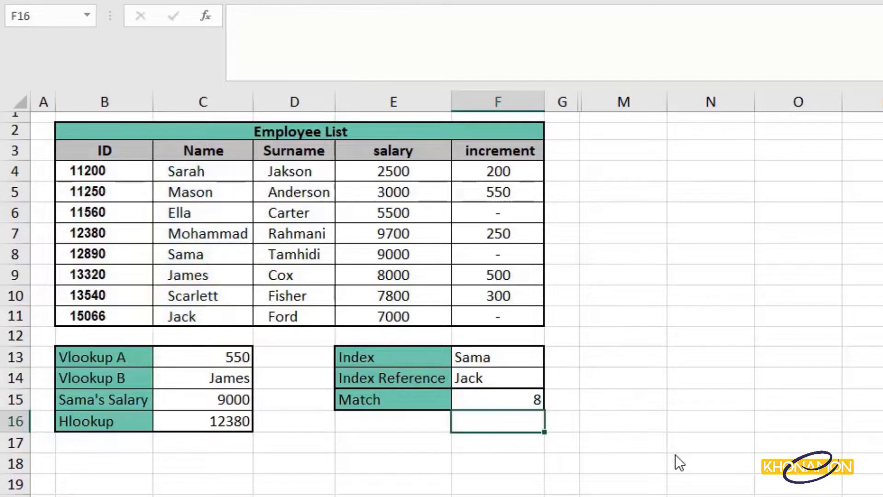